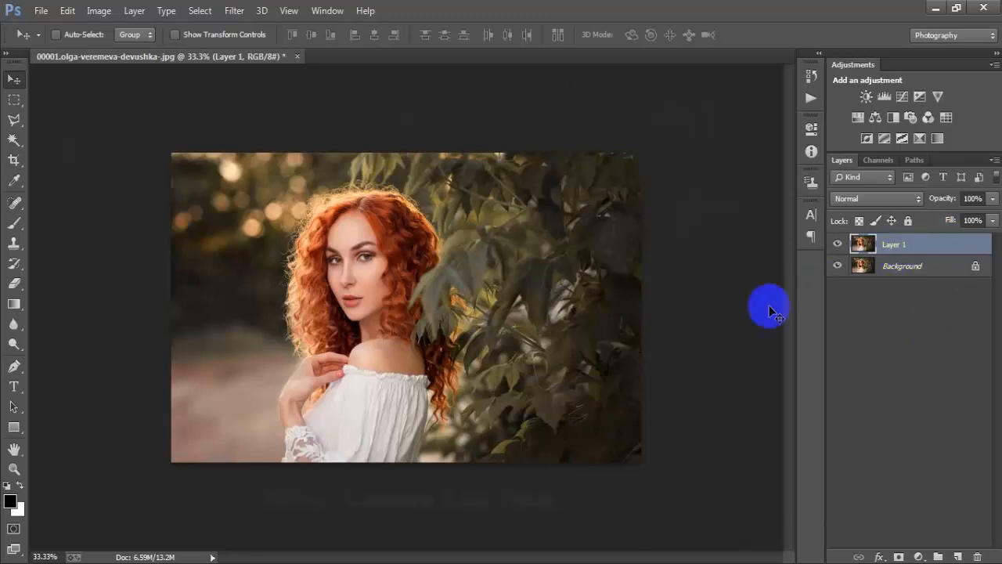
Open Layer 1 in the Camera Raw filter and set Temperature to +6 and Exposure to -0.20
left_click(235, 12)
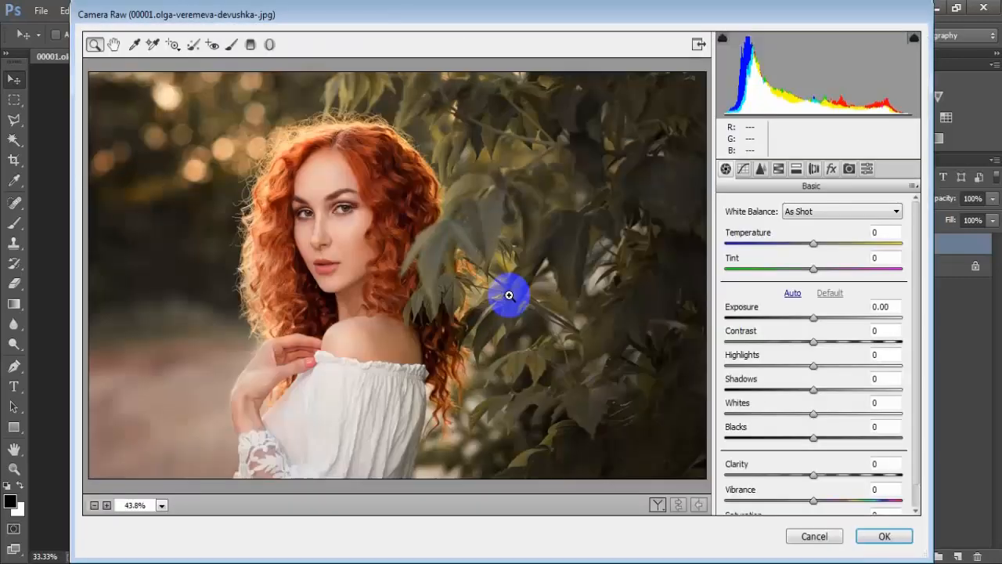
left_click_drag(814, 244, 819, 249)
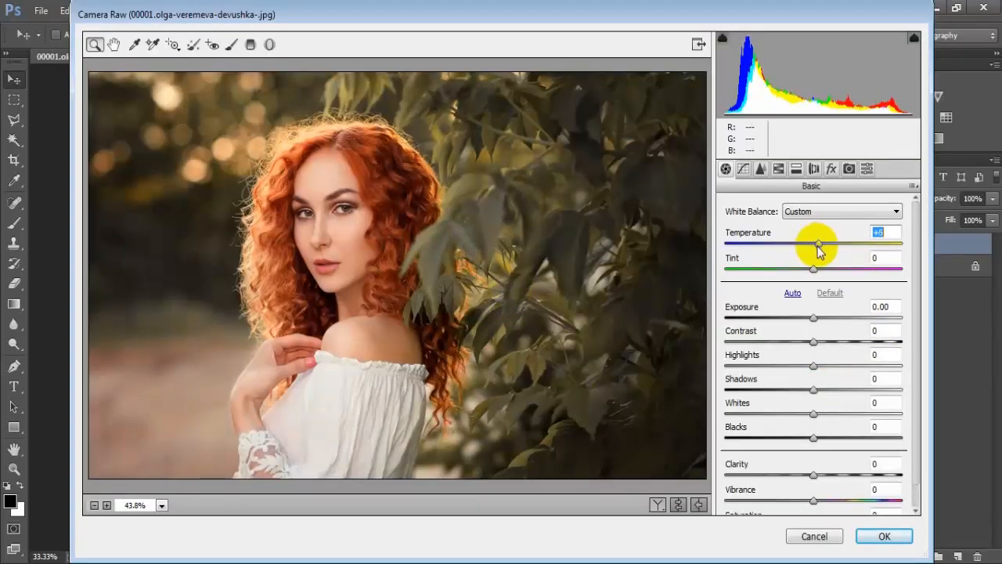
left_click_drag(814, 323, 812, 325)
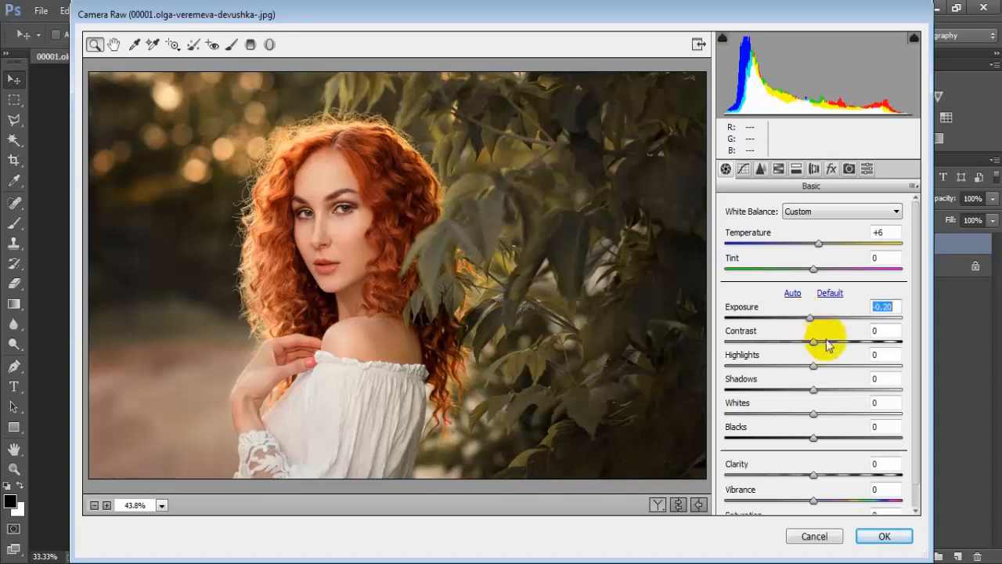
Adjust the basic tones: Contrast +40, Highlights +30, Shadows -20, Whites -12 and Blacks +70
left_click_drag(817, 342, 851, 351)
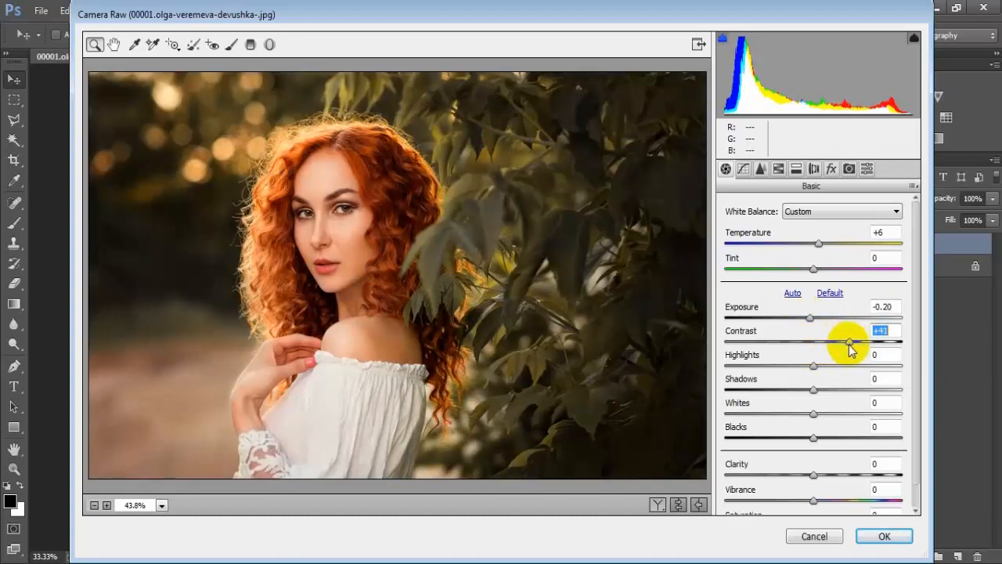
left_click_drag(851, 350, 841, 373)
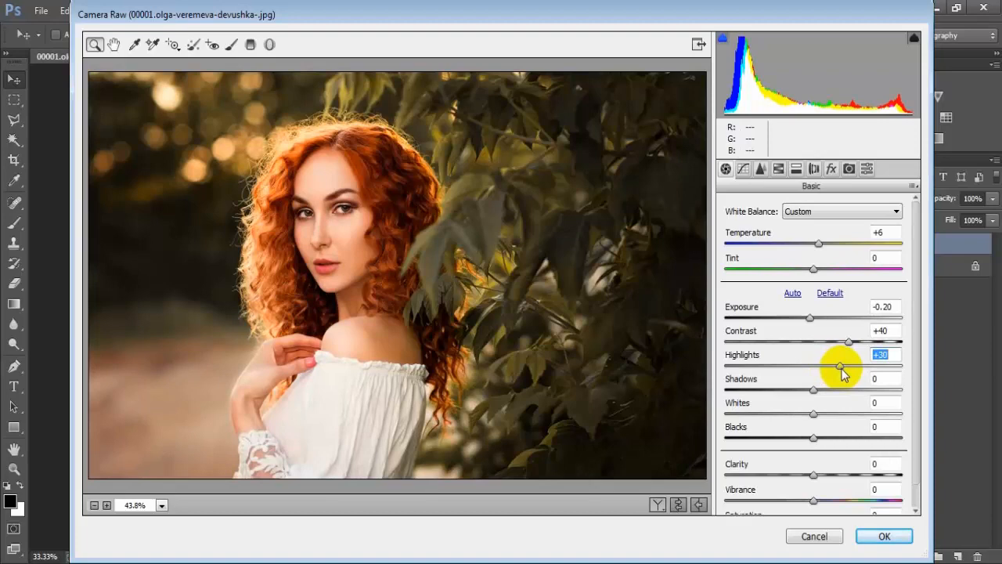
left_click_drag(813, 390, 798, 391)
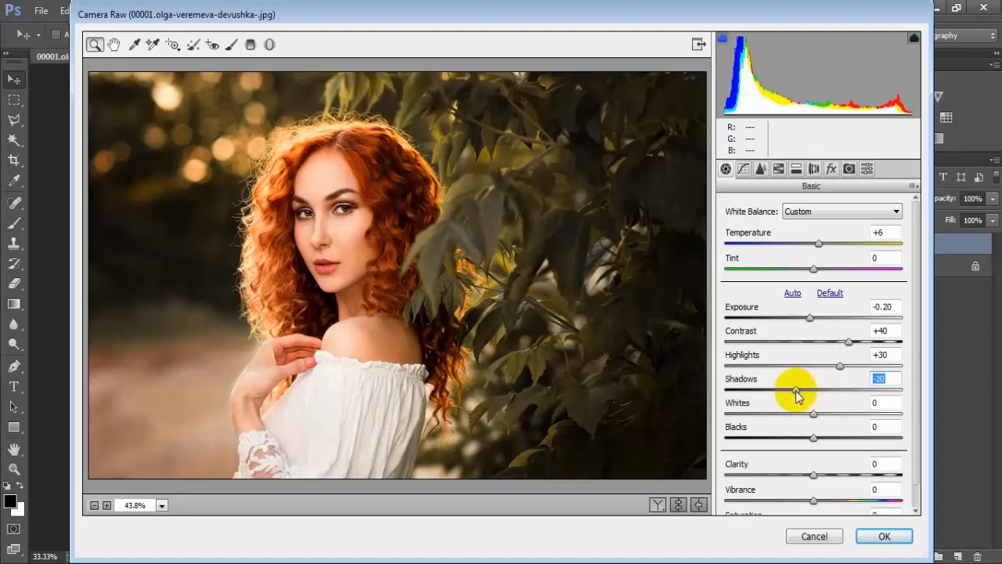
left_click_drag(815, 422, 804, 421)
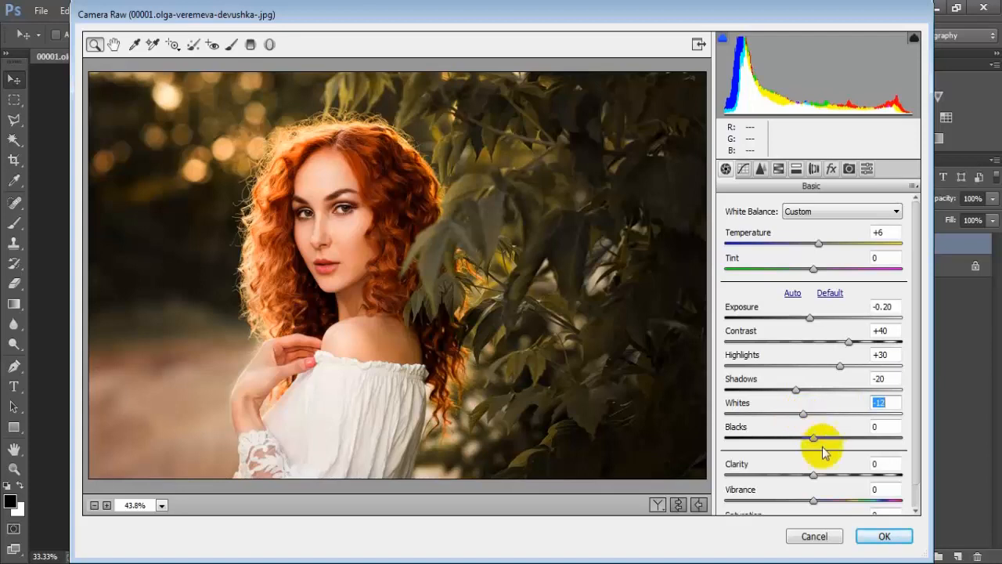
left_click_drag(815, 438, 874, 453)
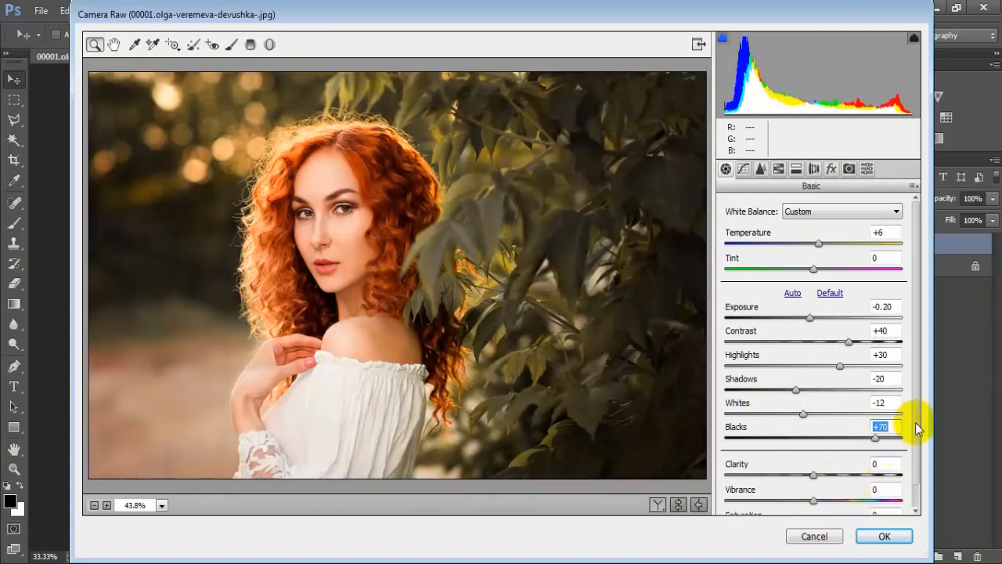
Boost the photo's colors by setting Vibrance to +26 and Saturation to +18
left_click_drag(915, 424, 916, 462)
left_click_drag(813, 475, 839, 486)
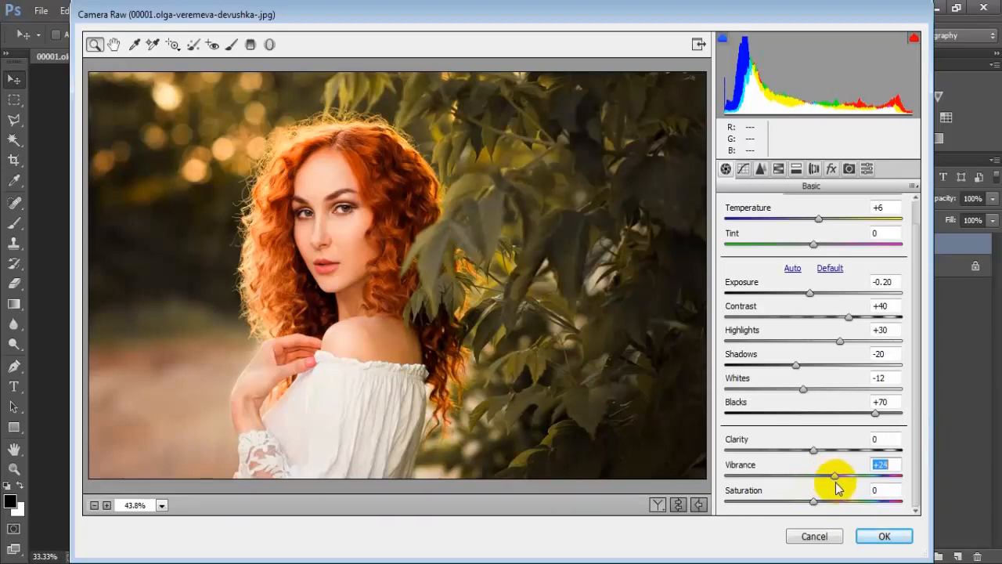
left_click_drag(835, 482, 829, 503)
left_click(893, 491)
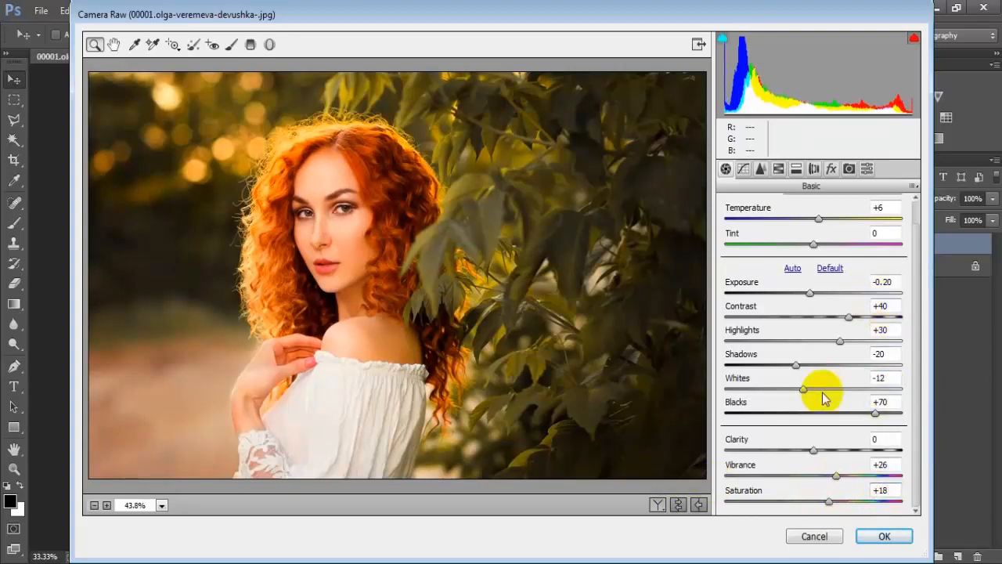
Set the Sharpening Amount to 25 and the Noise Reduction Luminance to 24 in the Detail settings
left_click(762, 171)
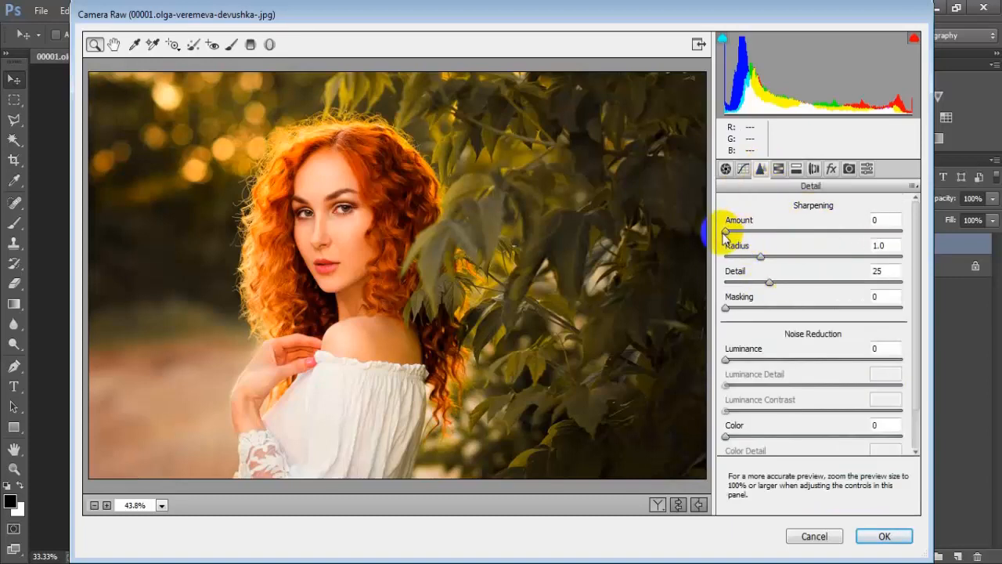
left_click_drag(726, 231, 750, 235)
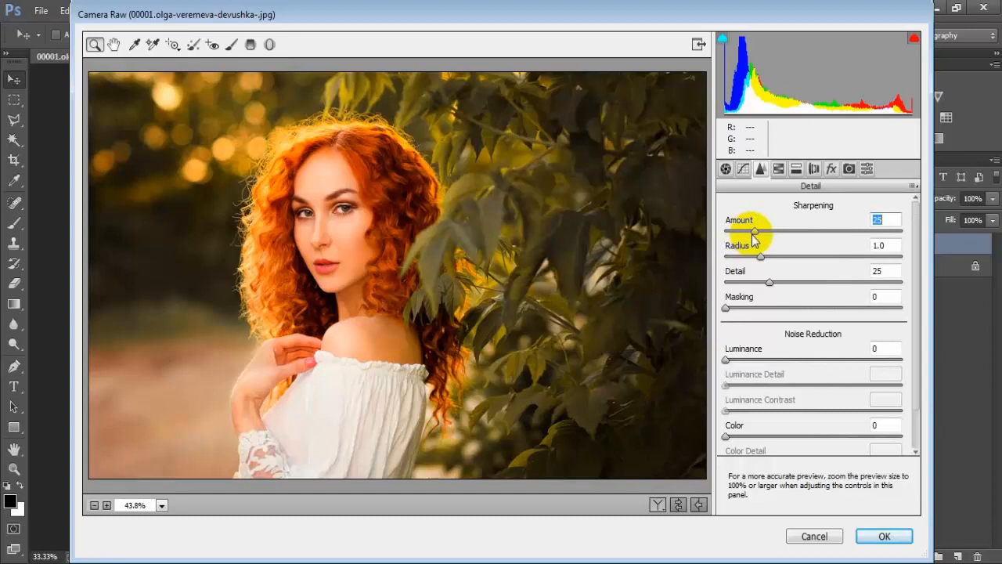
left_click_drag(728, 360, 766, 362)
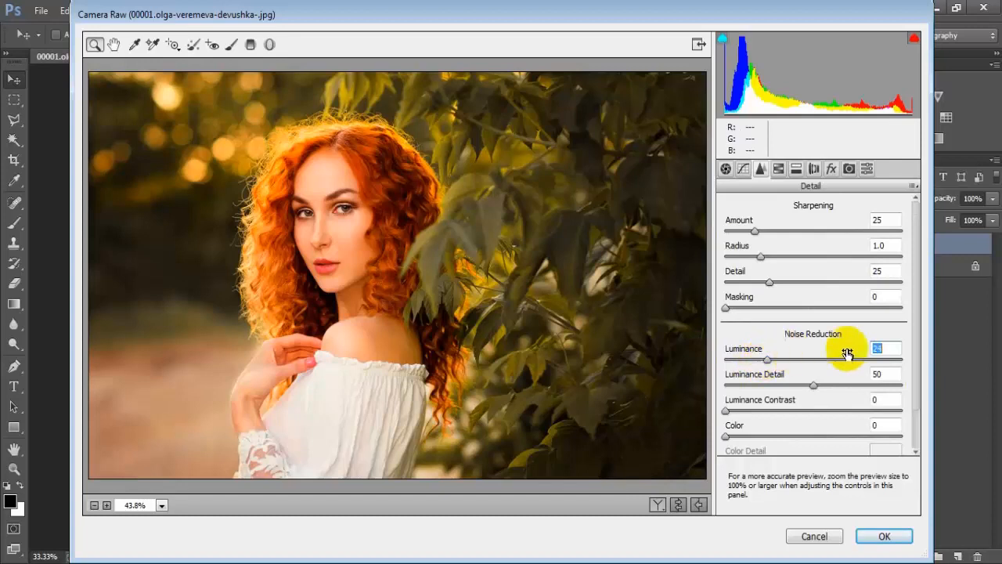
left_click(890, 347)
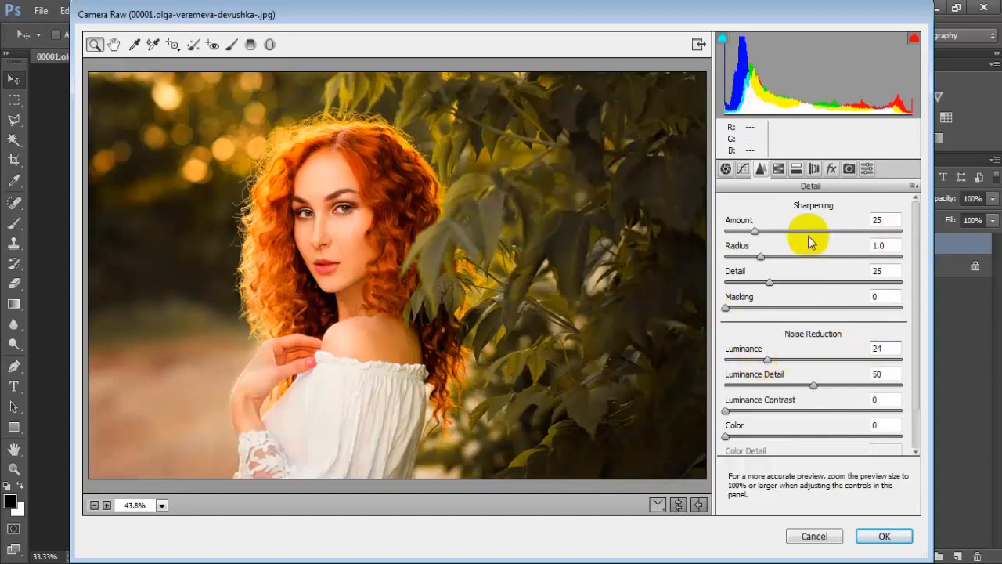
Shift the HSL Hue values: Oranges to -8, and Yellows, Greens, Aquas, Blues, Purples and Magentas to -100
left_click(779, 168)
left_click(732, 230)
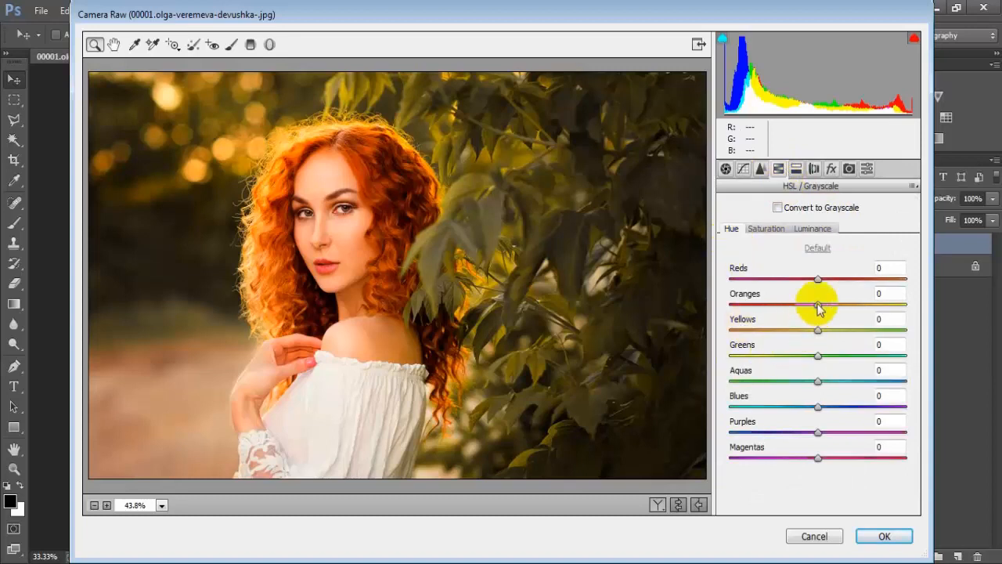
left_click_drag(817, 305, 814, 307)
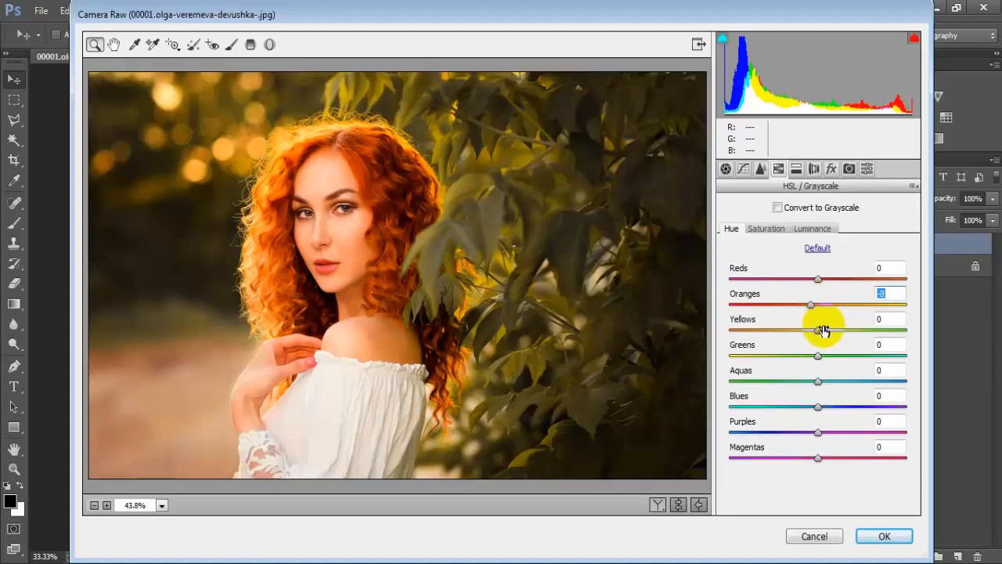
left_click_drag(820, 338, 711, 335)
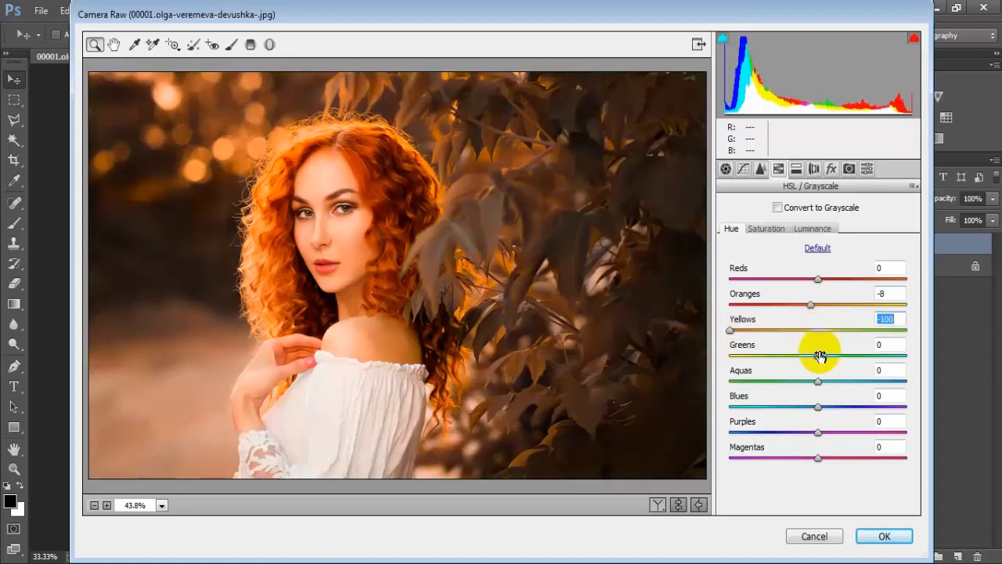
left_click_drag(819, 356, 700, 368)
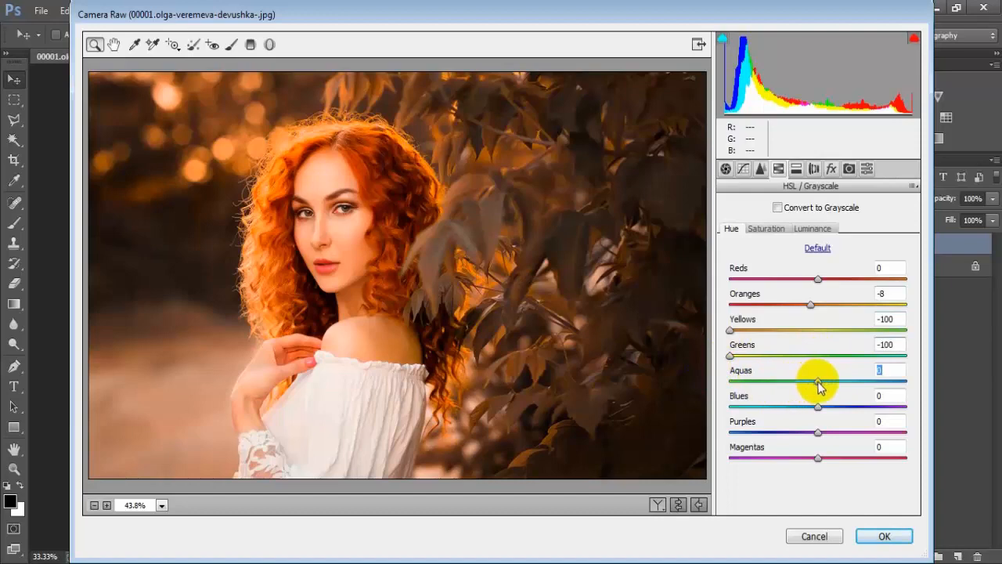
left_click_drag(819, 382, 708, 383)
left_click_drag(819, 407, 703, 407)
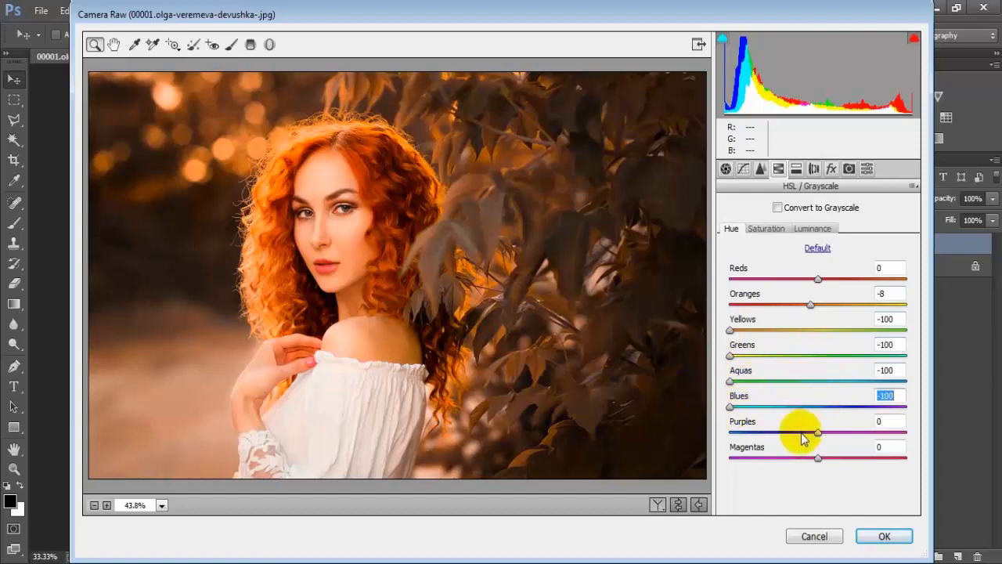
left_click_drag(817, 431, 693, 430)
left_click_drag(821, 459, 768, 463)
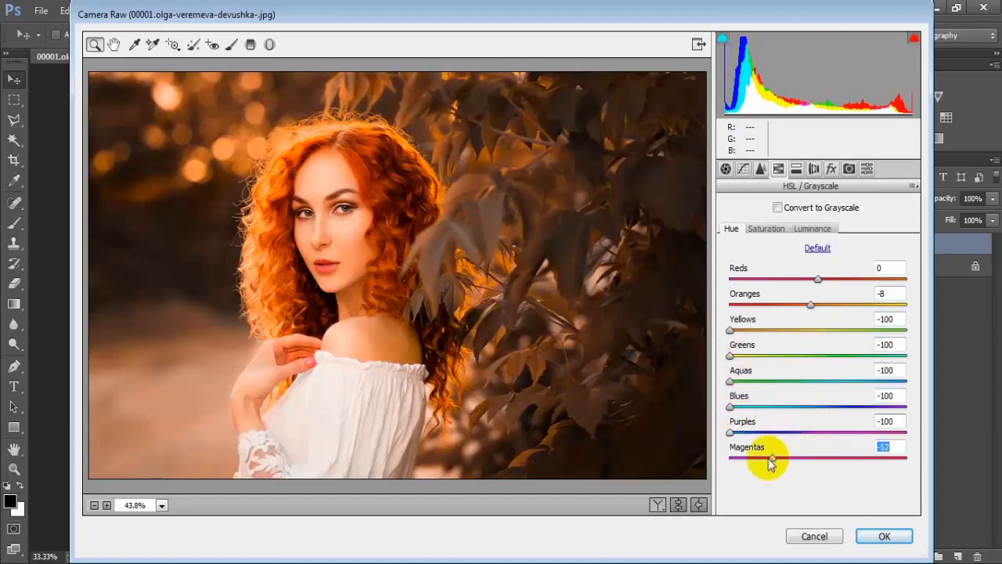
left_click(895, 446)
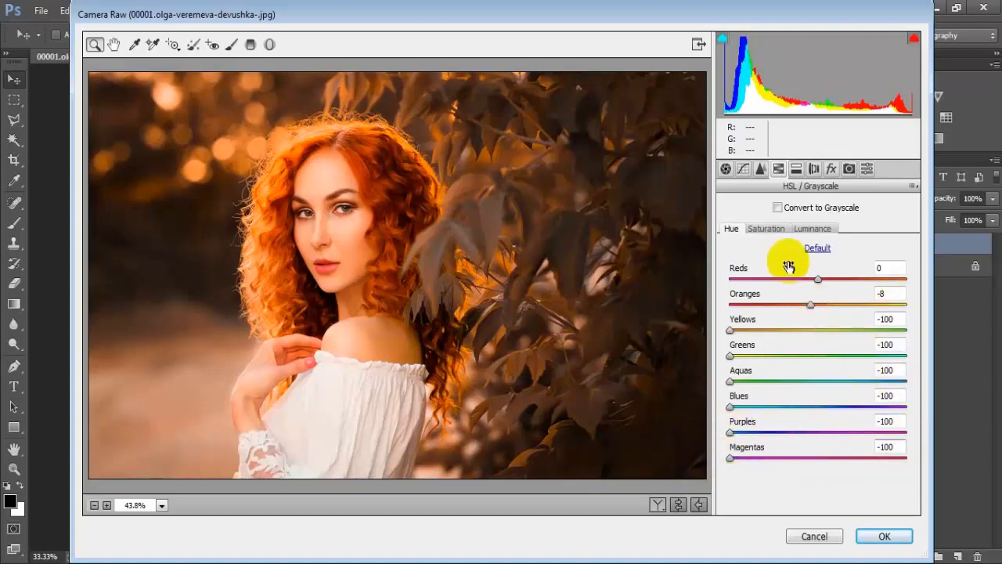
Lower the HSL Saturation: Reds to -28, Oranges to -37, and Yellows, Greens, Aquas, Blues, Purples and Magentas to -100
left_click(767, 229)
left_click_drag(818, 278, 700, 336)
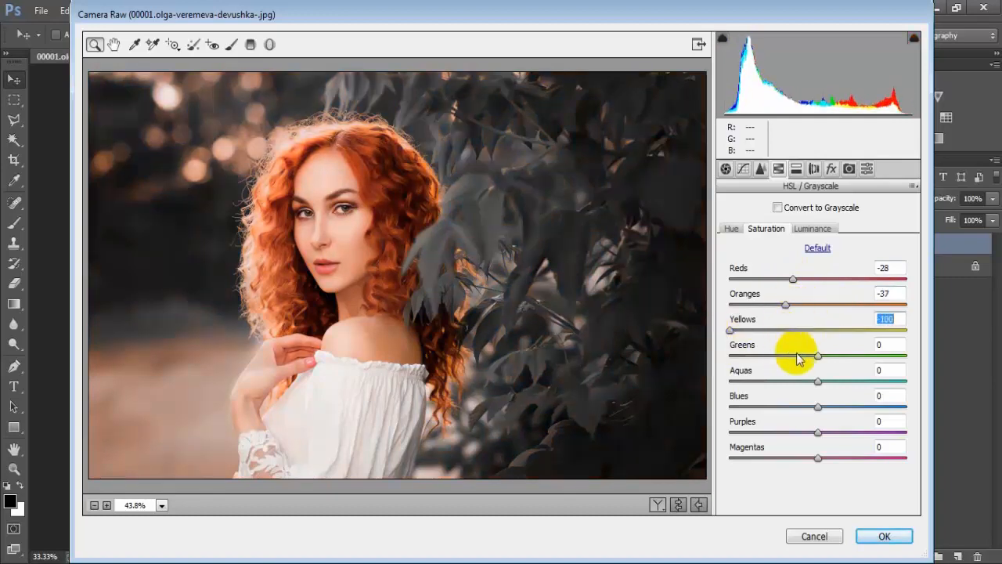
left_click_drag(817, 354, 682, 362)
left_click_drag(818, 381, 687, 385)
left_click_drag(819, 407, 700, 404)
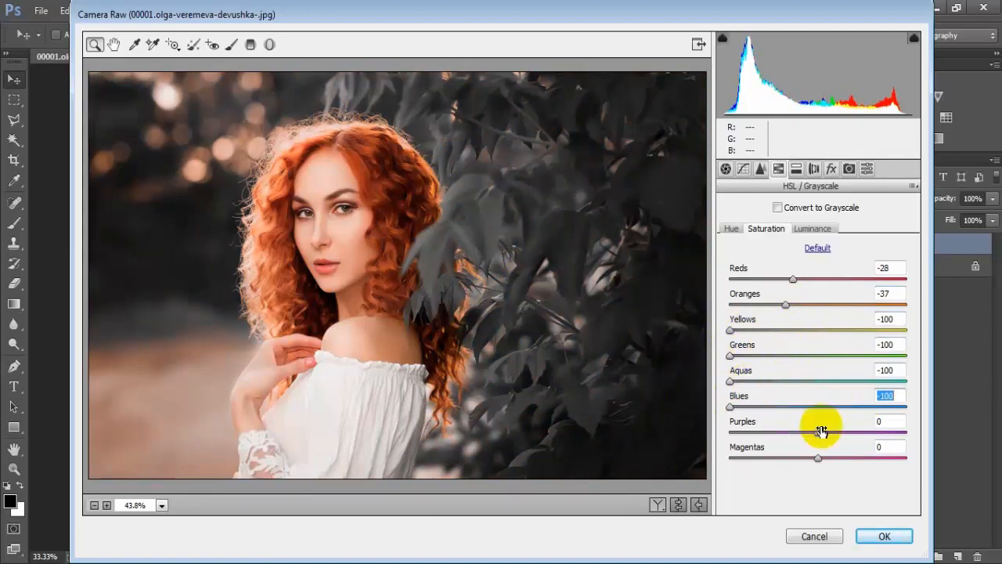
left_click_drag(820, 431, 689, 438)
left_click_drag(818, 459, 692, 475)
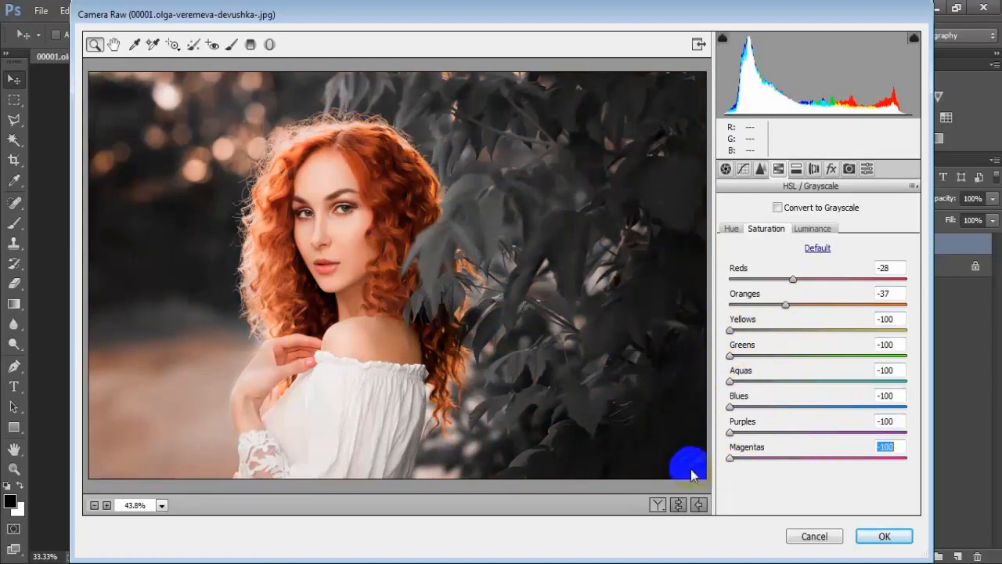
left_click(897, 444)
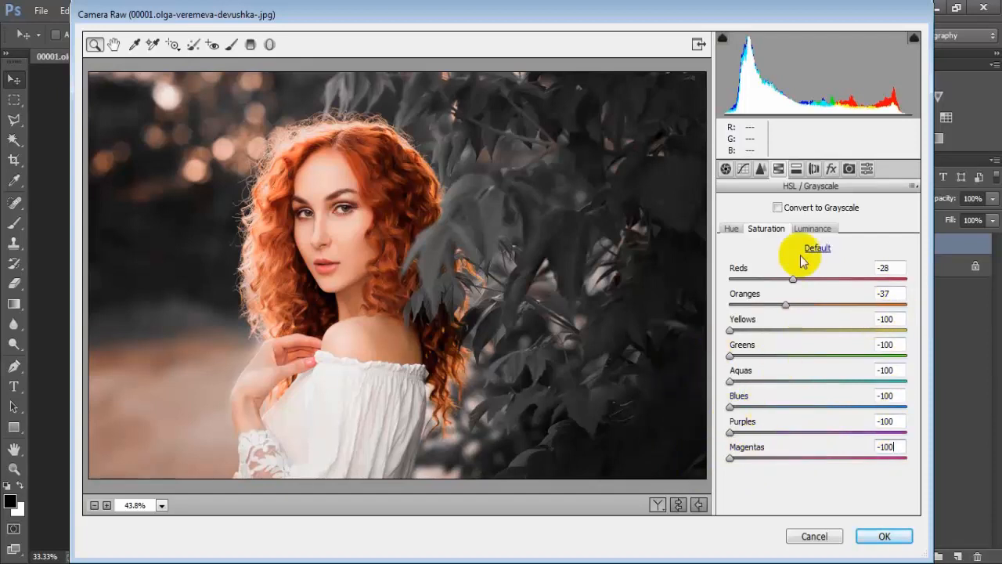
Set the HSL Luminance of Oranges to +12 and of Greens to -24
left_click(810, 229)
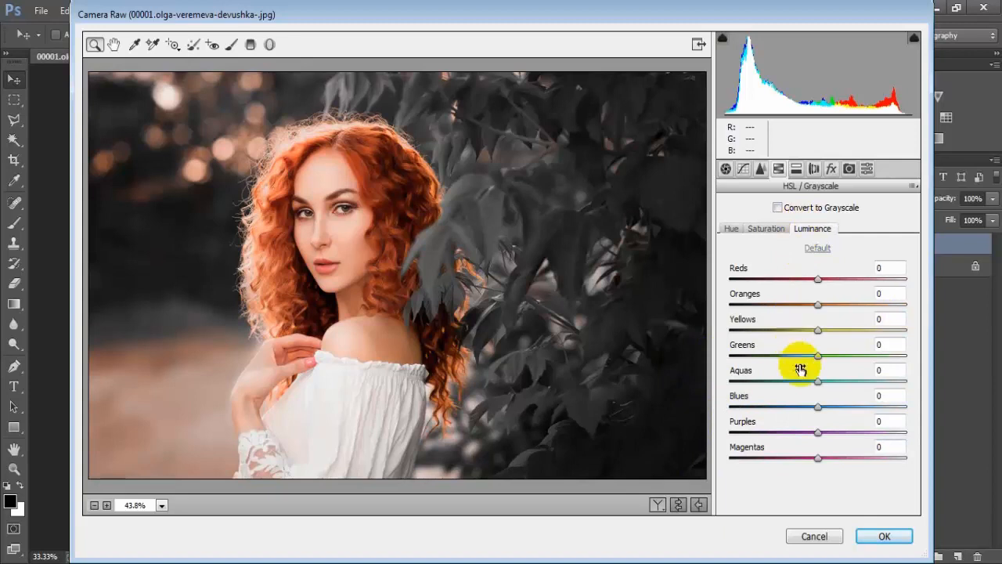
left_click_drag(818, 305, 831, 311)
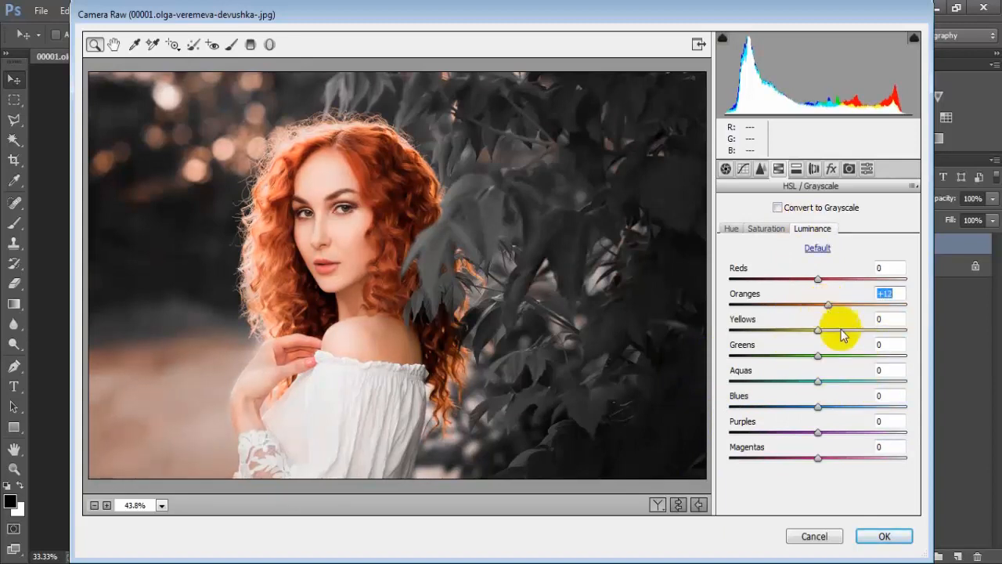
left_click_drag(817, 354, 797, 352)
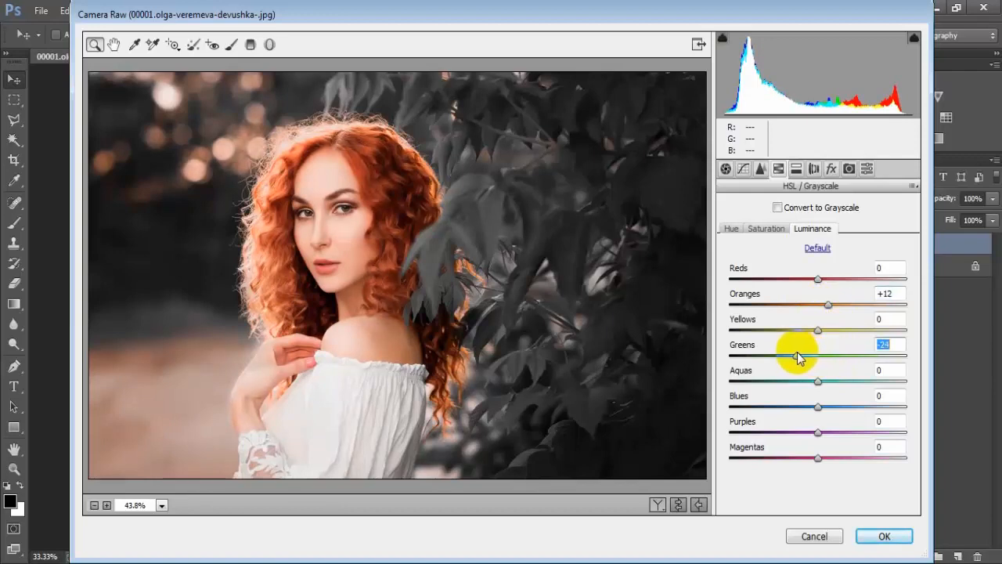
left_click(891, 344)
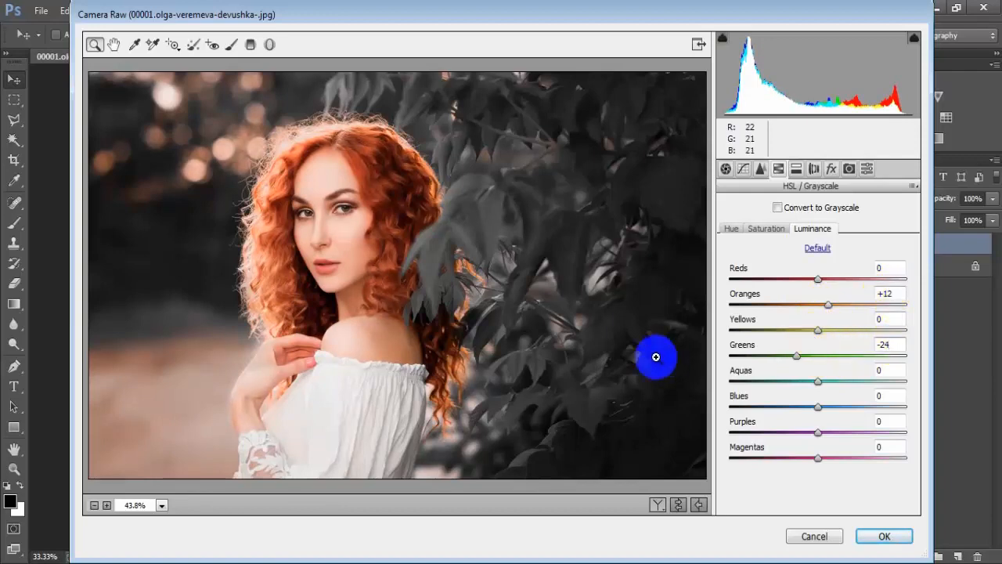
Tint the highlights with Split Toning, using Hue 90 and Saturation 11
left_click(796, 169)
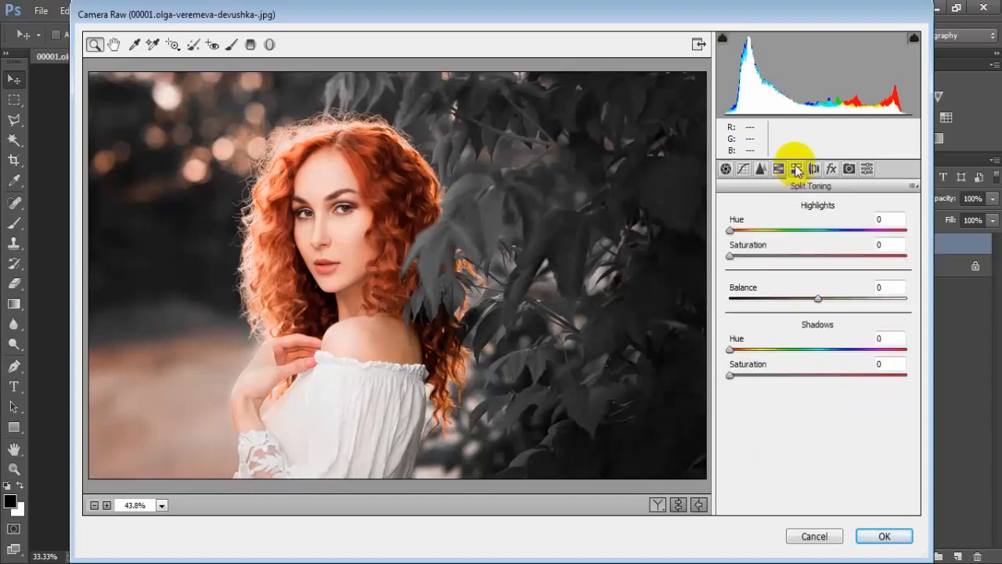
left_click_drag(729, 230, 779, 239)
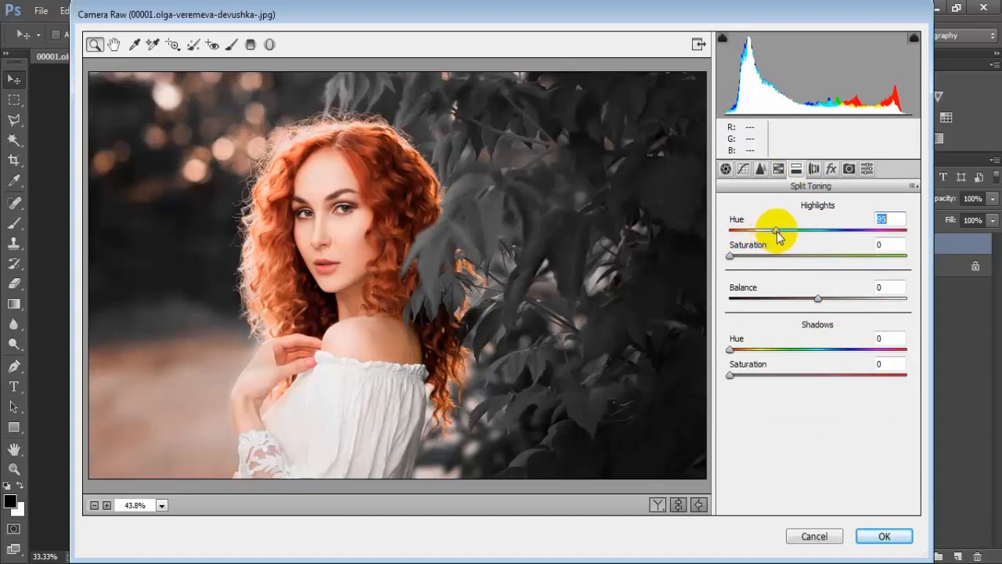
left_click_drag(774, 237, 751, 264)
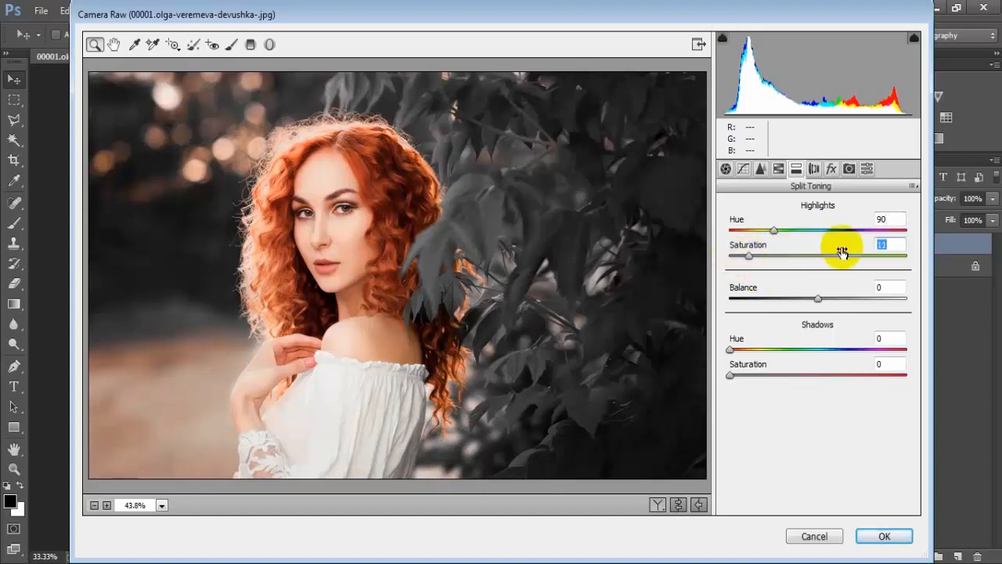
left_click(884, 245)
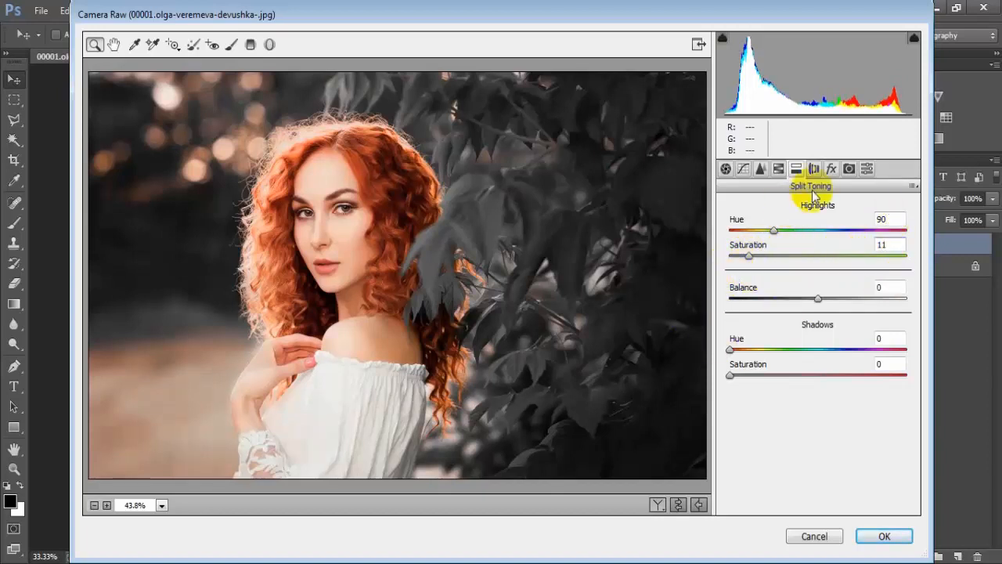
Add a Highlight Priority post-crop vignette with Amount -23, Midpoint 23 and Feather 70
left_click(831, 171)
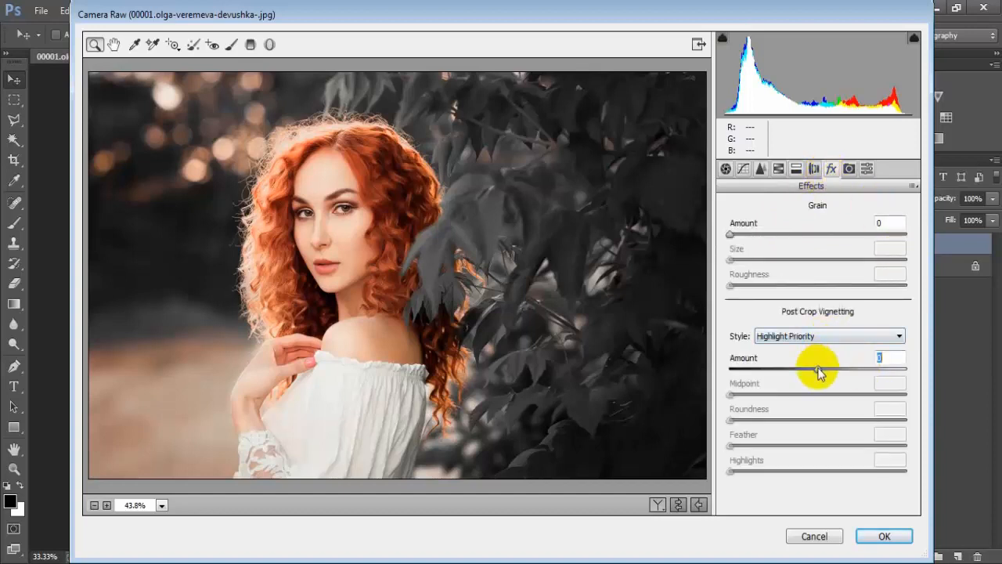
left_click_drag(818, 371, 798, 371)
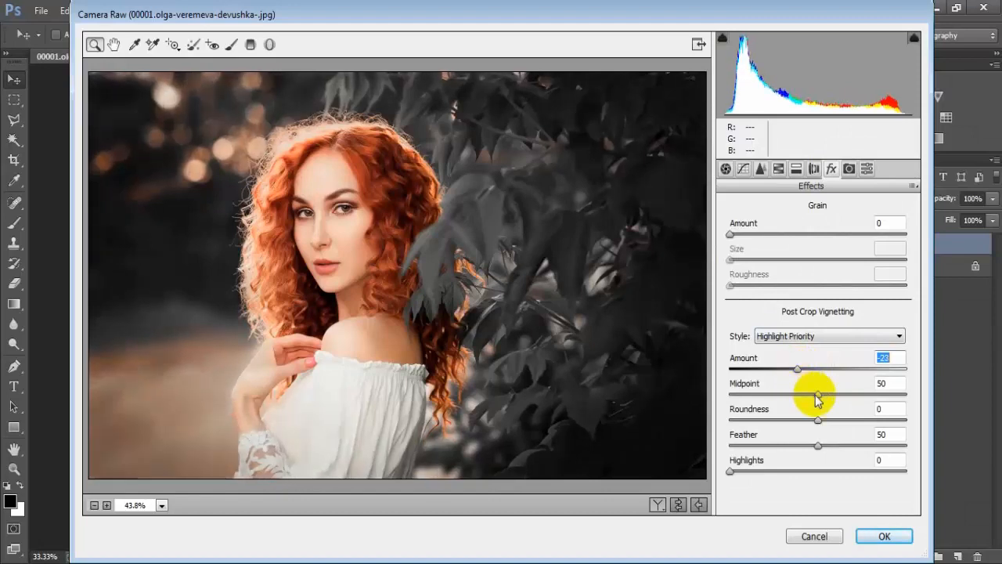
left_click_drag(817, 399, 767, 387)
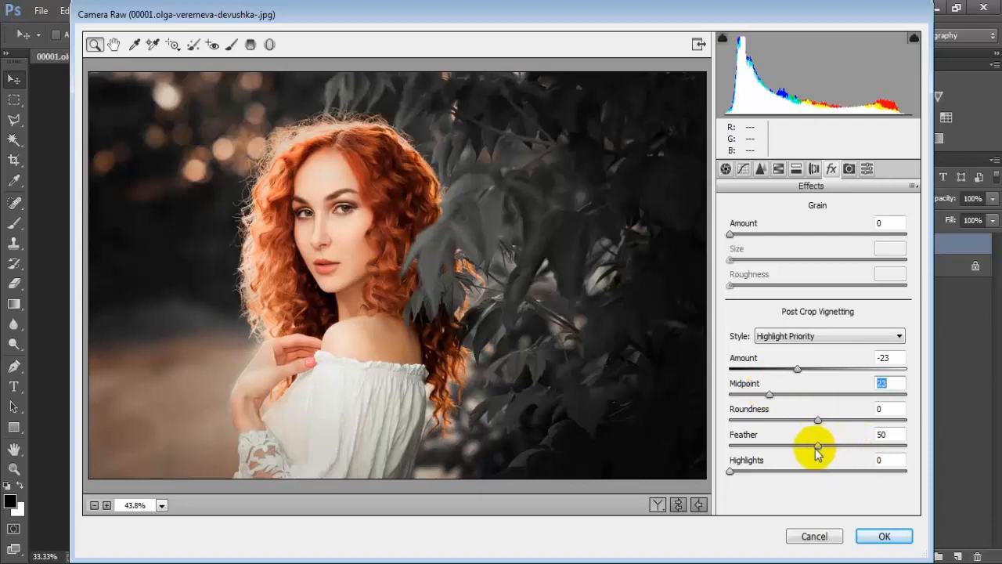
left_click_drag(819, 447, 853, 452)
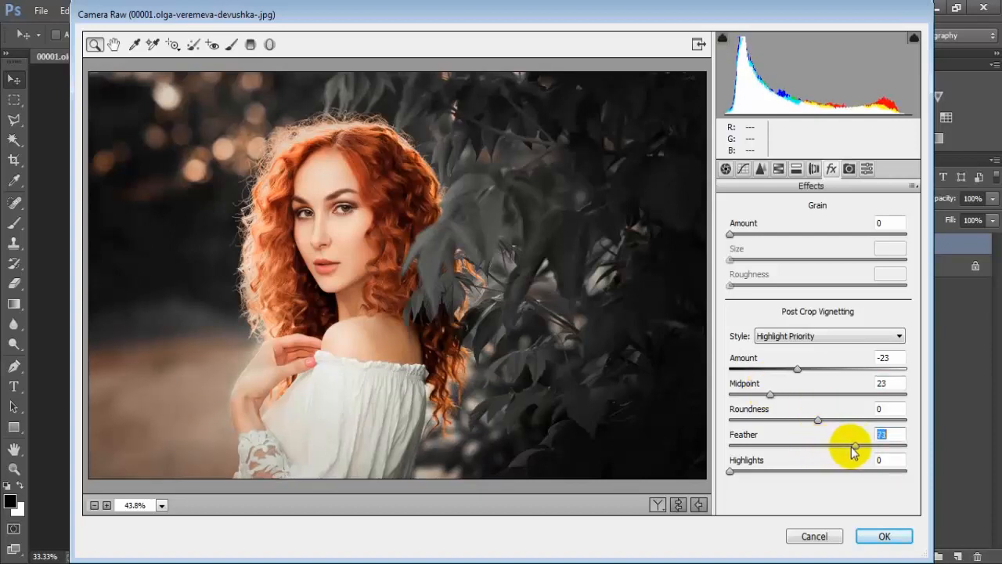
left_click(895, 433)
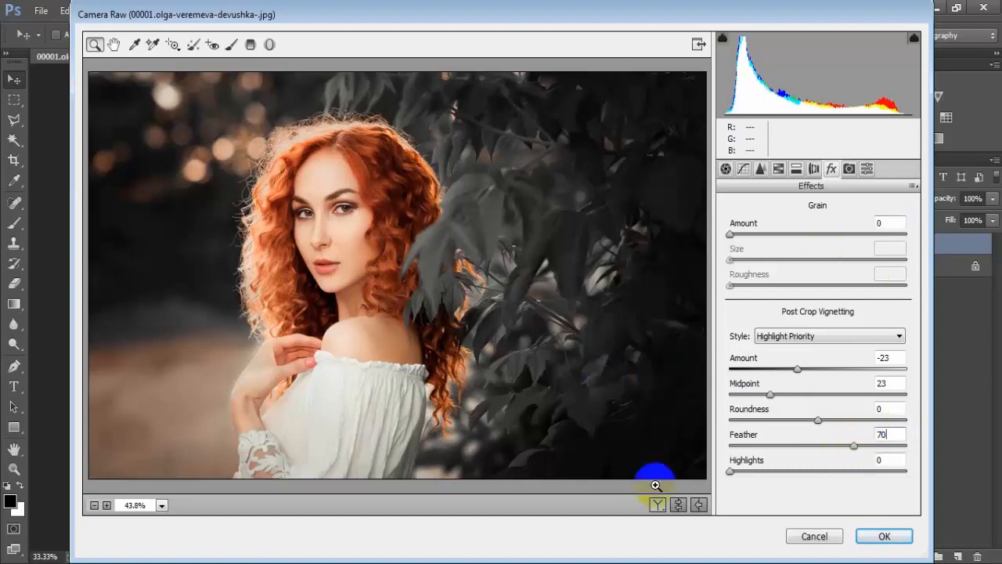
Compare the before and after versions in the preview, and apply the Camera Raw adjustments to the layer
left_click(679, 505)
left_click(680, 505)
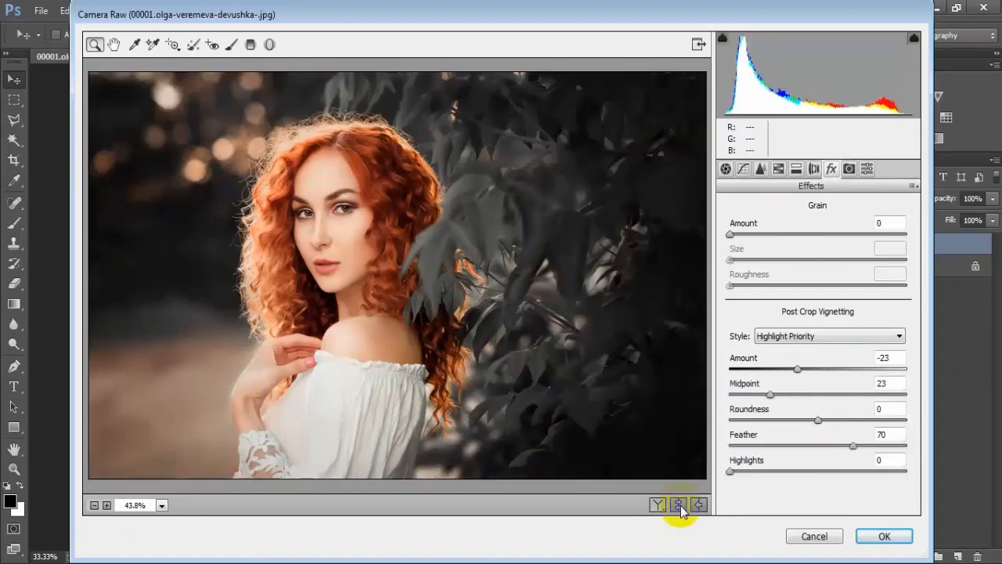
left_click(884, 536)
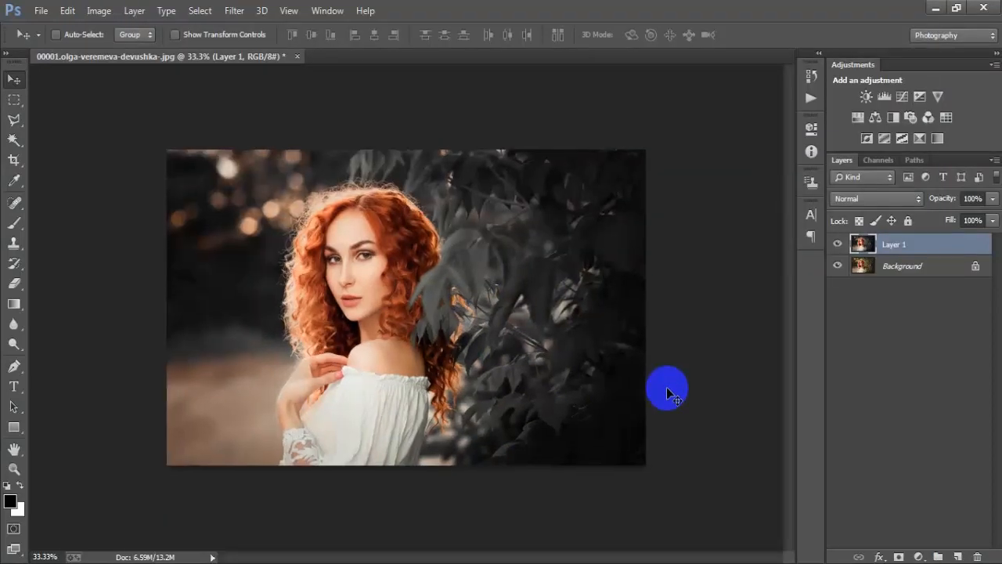
Compare the graded portrait with the original by repeatedly hiding and showing Layer 1, leaving it shown
key("ctrl+plus")
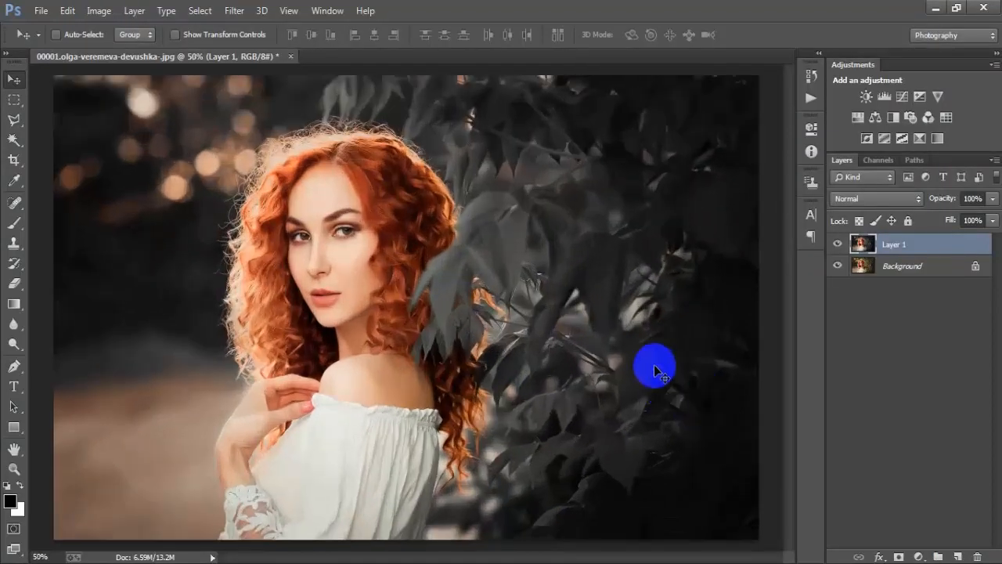
left_click(837, 246)
left_click(837, 246)
left_click(837, 247)
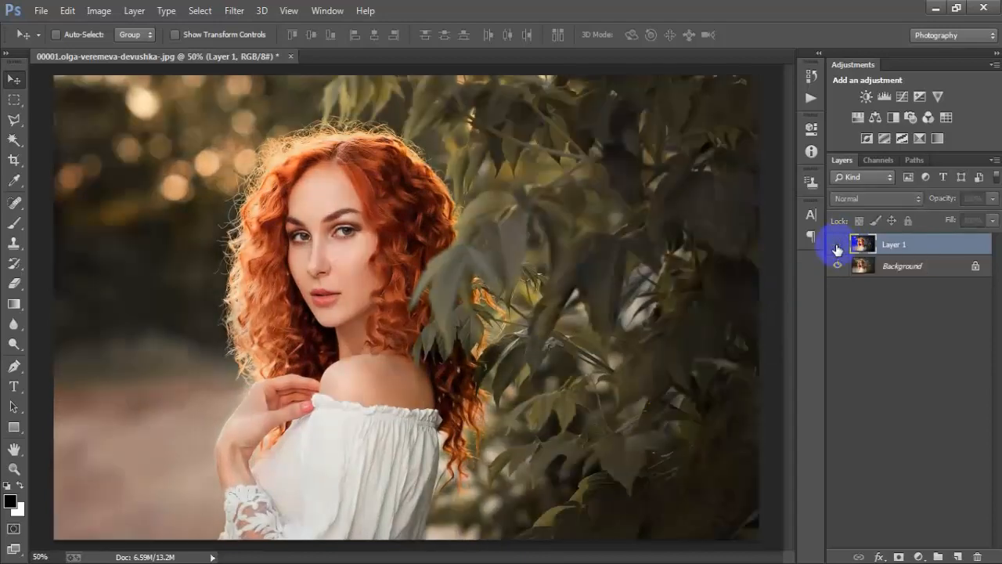
left_click(837, 247)
left_click(837, 248)
left_click(837, 247)
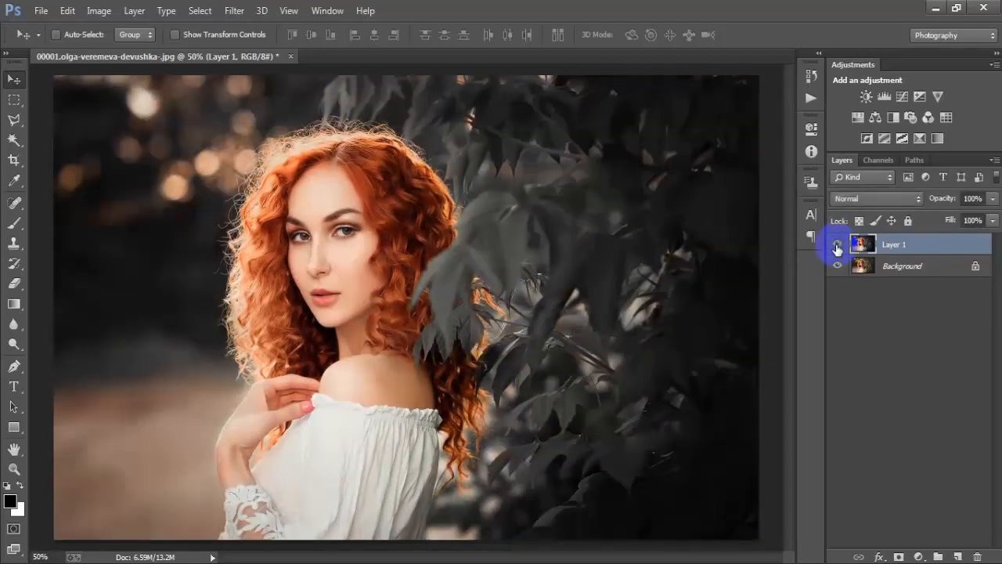
left_click(837, 247)
left_click(837, 248)
left_click(837, 247)
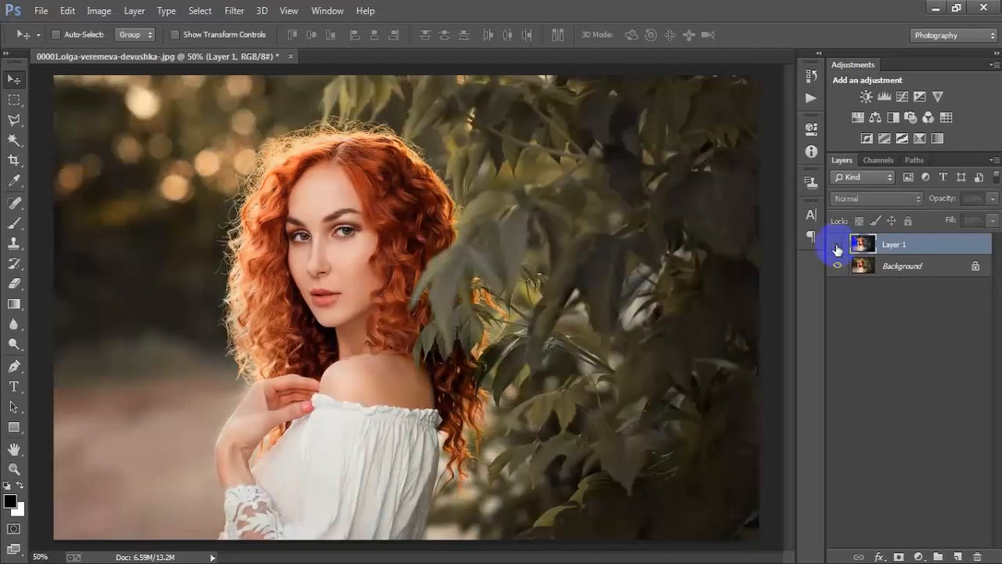
left_click(837, 248)
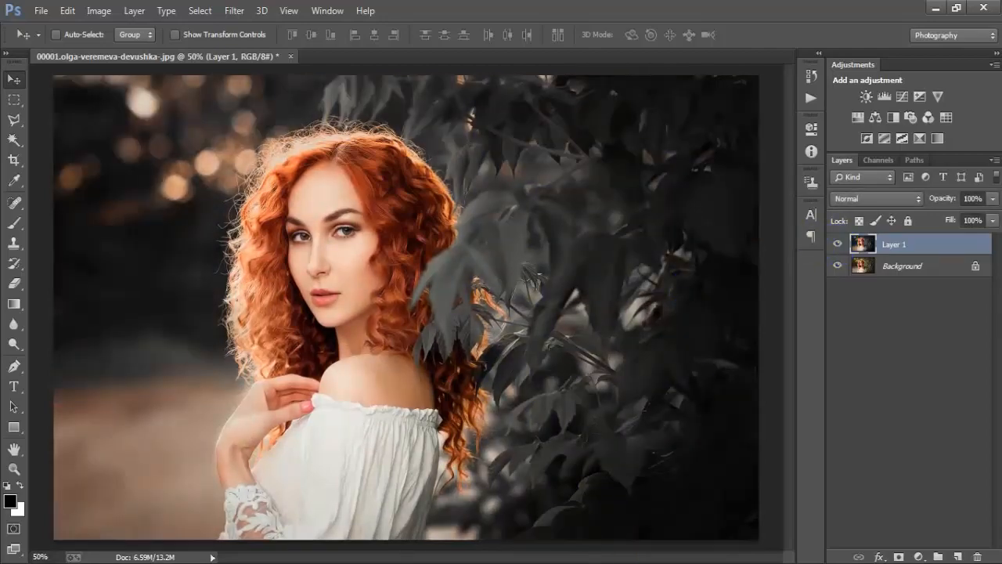